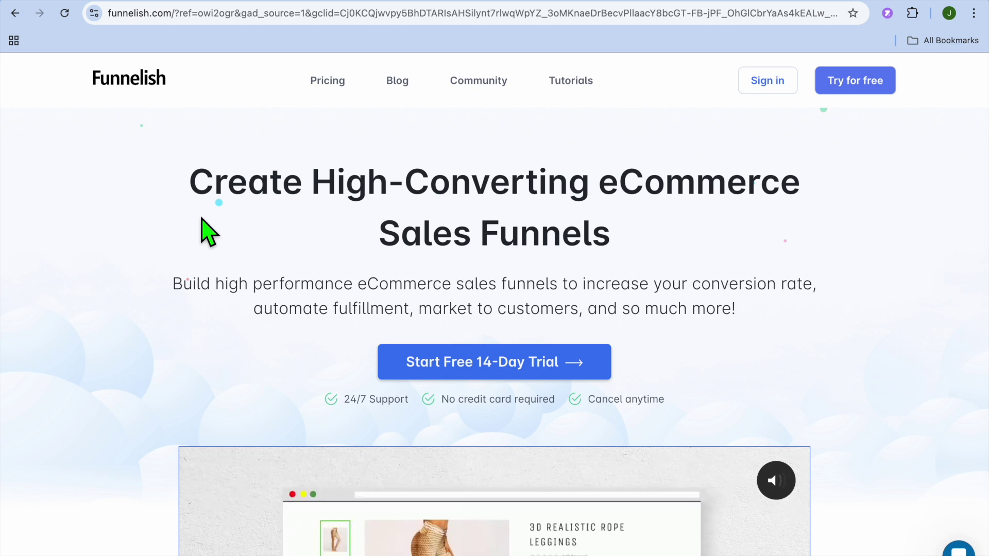
Look over the Pricing page, then move to the app's Get Started tab with the welcome dialog.
scroll(203, 232, down, 5)
scroll(203, 232, up, 2)
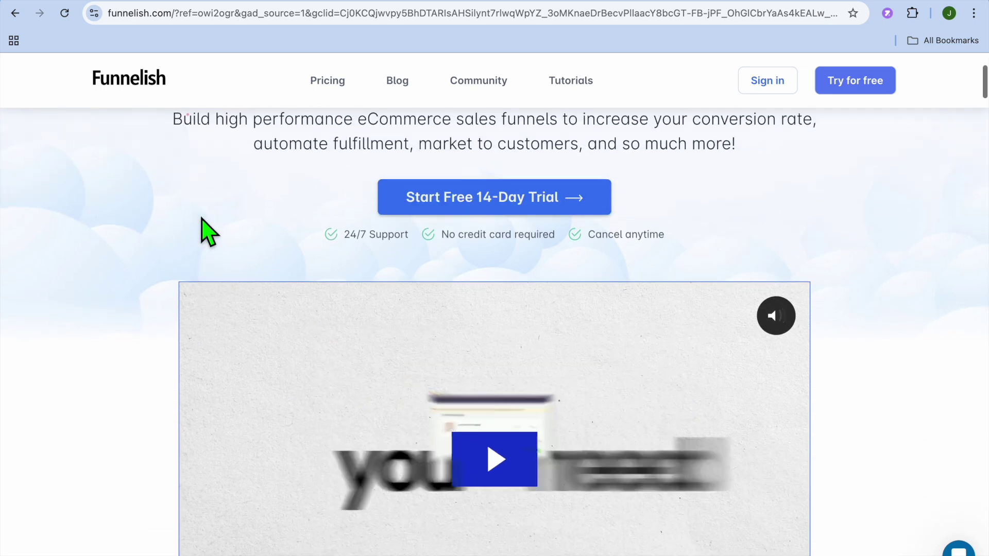
scroll(208, 232, up, 1)
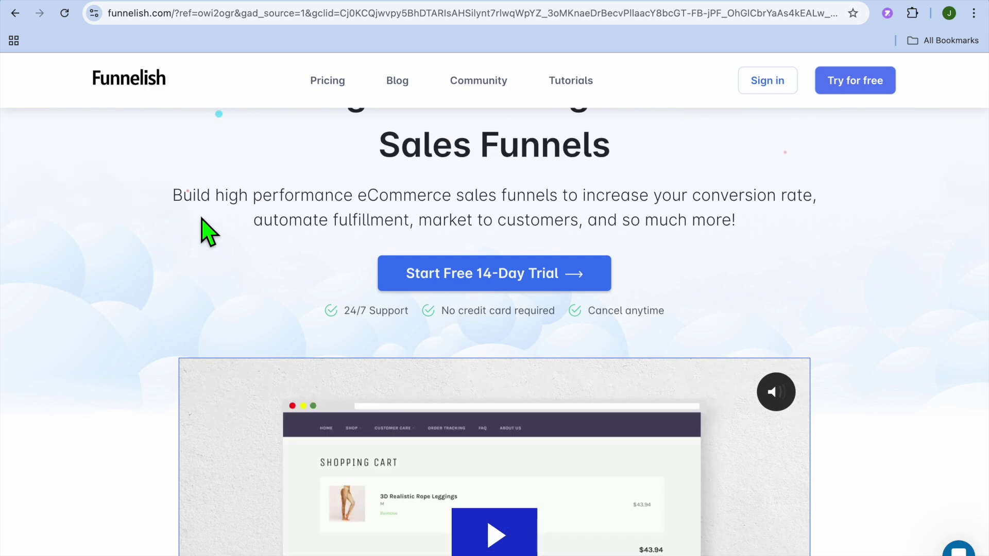
scroll(202, 219, up, 1)
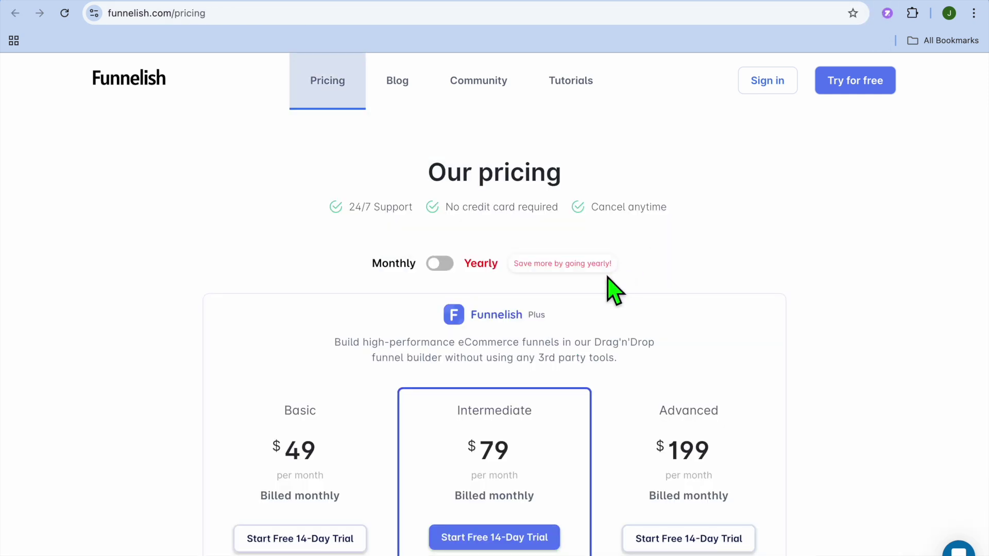
scroll(608, 277, down, 5)
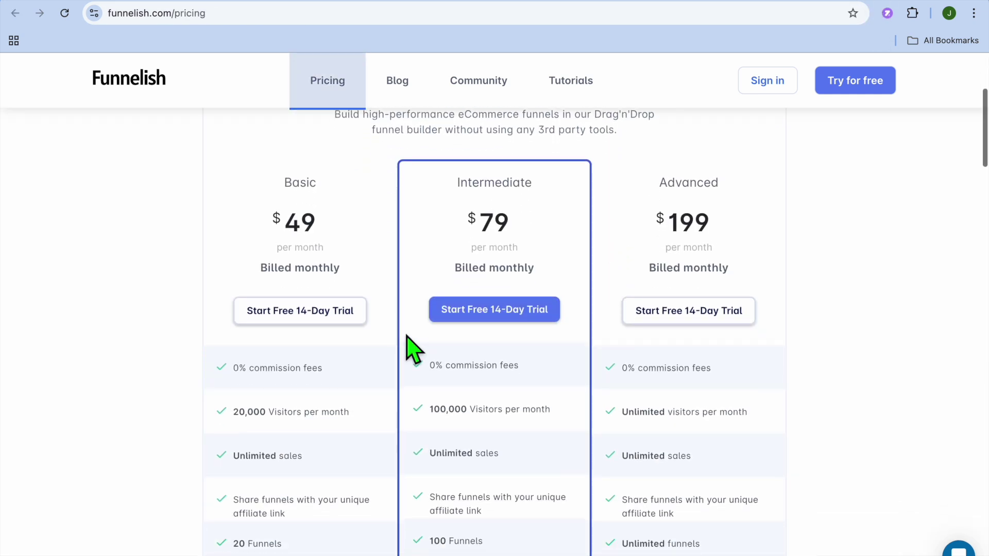
scroll(674, 356, up, 5)
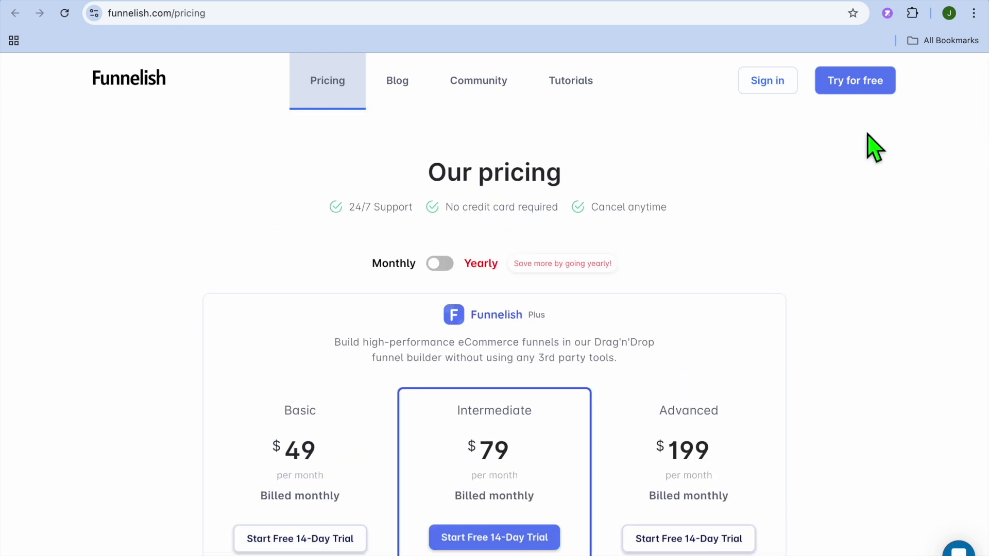
click(890, 7)
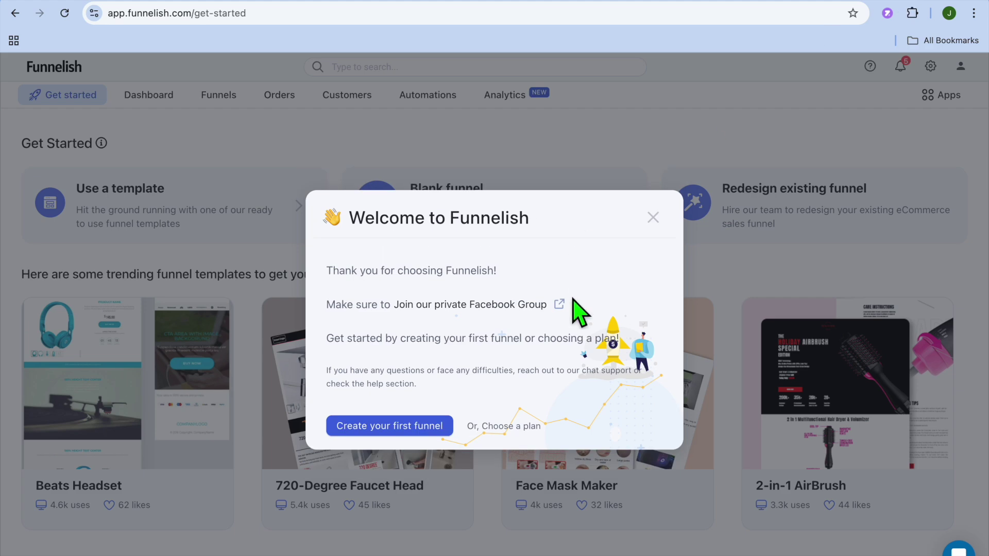
Close the Welcome to Funnelish dialog and bring up the template gallery through Use a template.
click(405, 430)
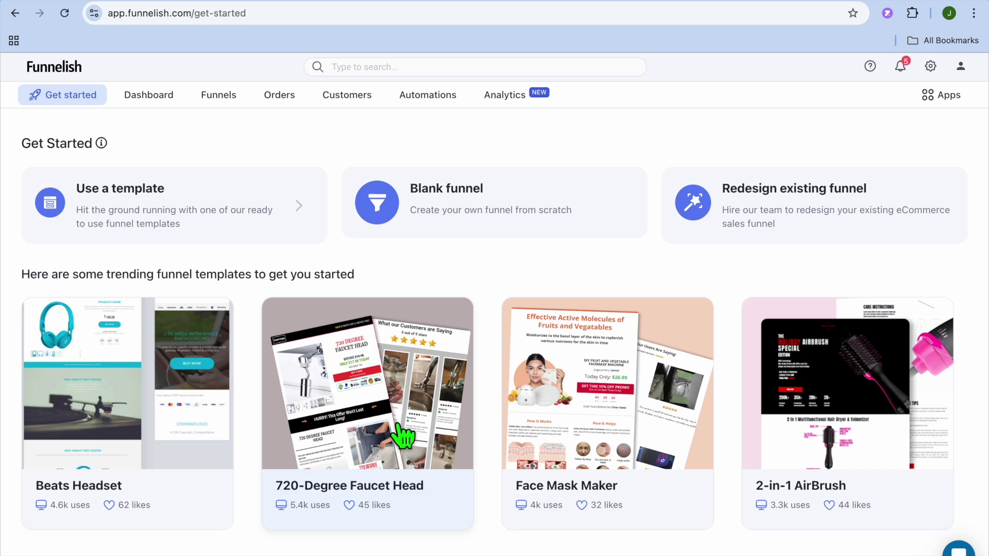
scroll(404, 435, down, 1)
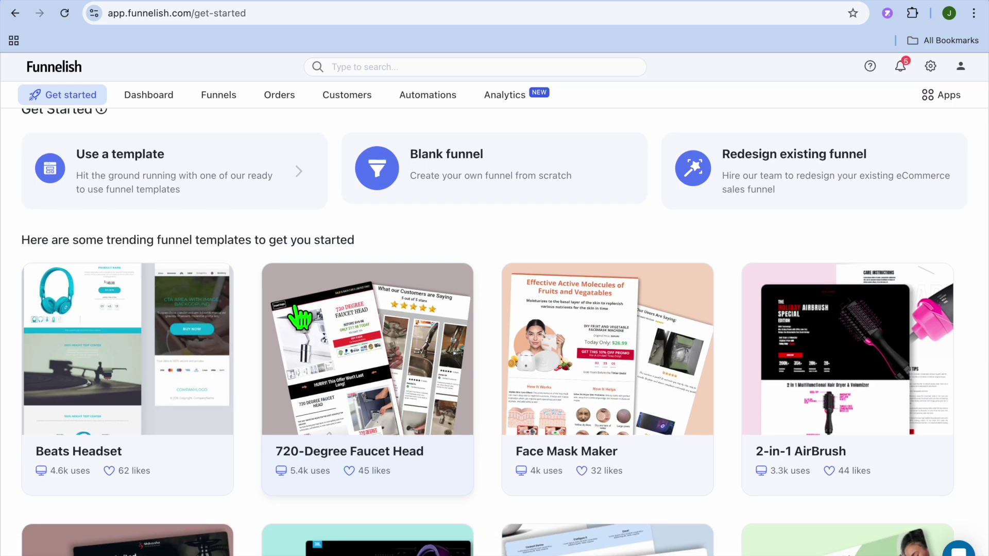
click(214, 188)
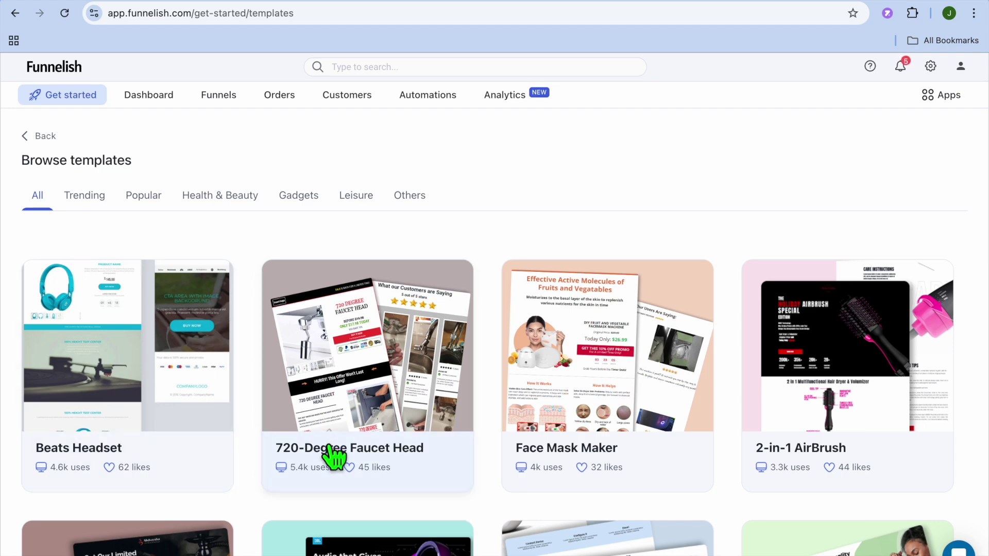
Filter templates by Trending, Popular and Health & Beauty, return to All, then view Beats Headset details.
scroll(335, 458, down, 8)
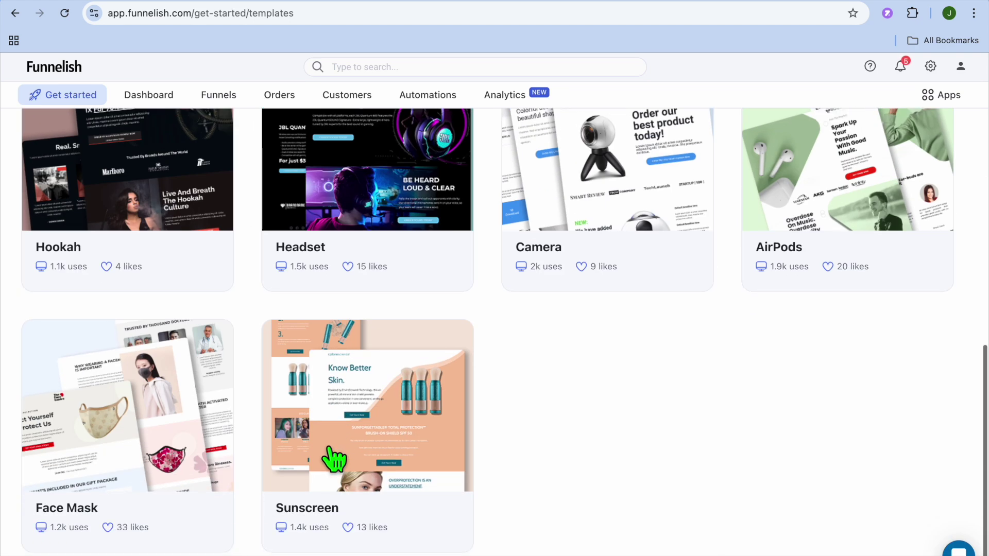
scroll(334, 458, up, 8)
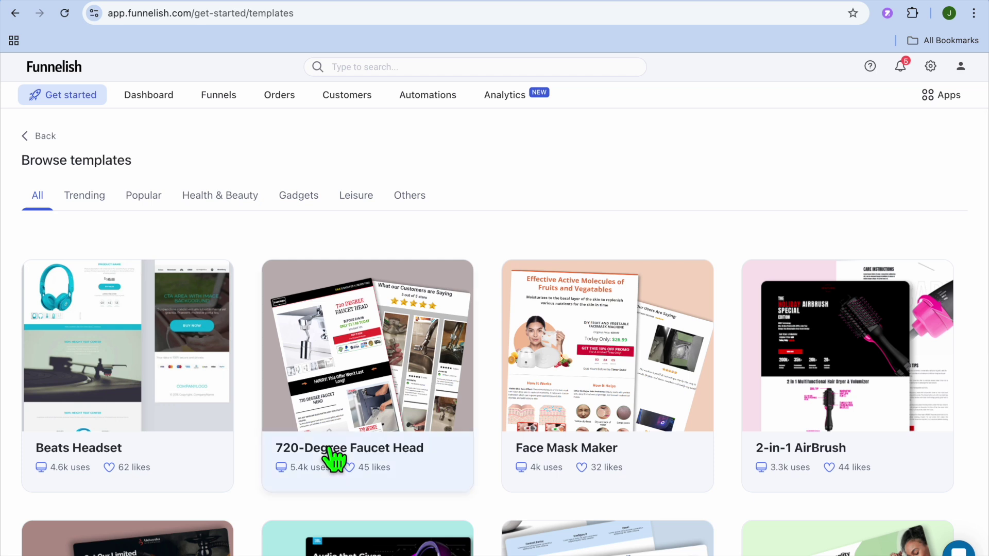
click(93, 198)
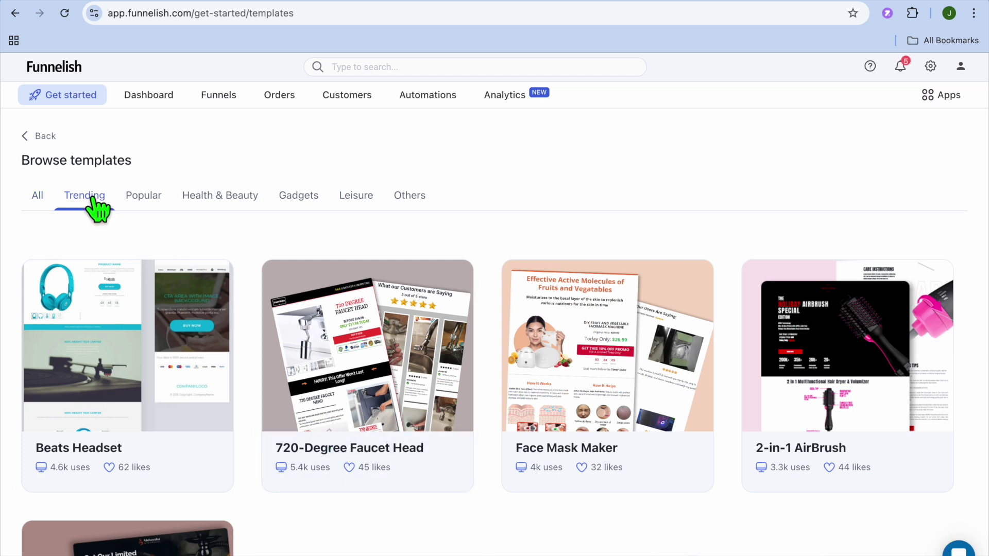
click(146, 196)
click(225, 199)
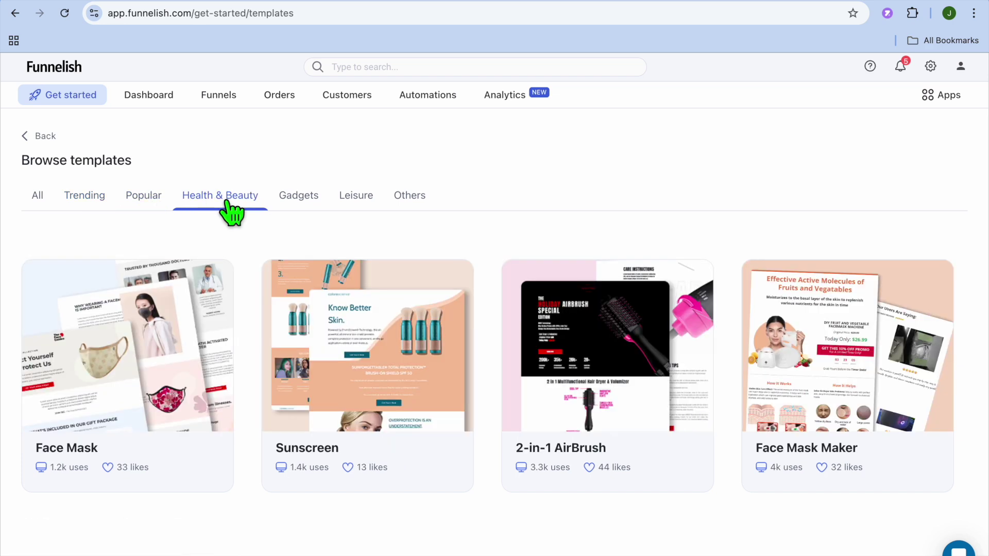
click(40, 196)
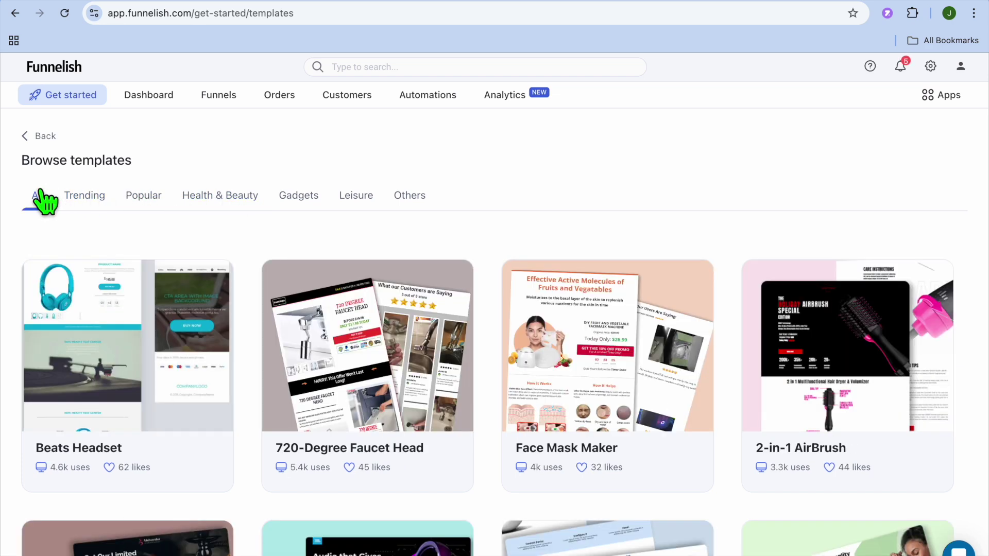
click(165, 357)
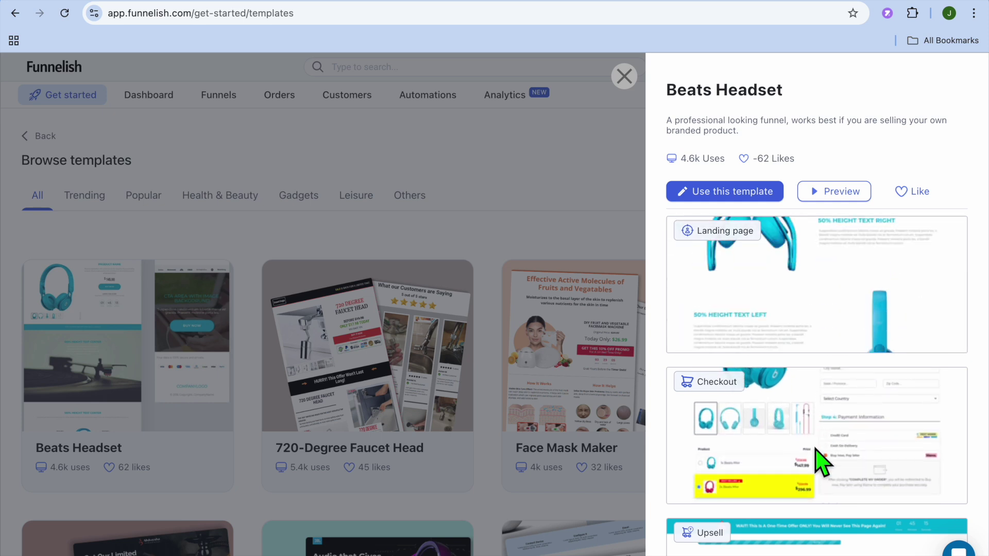
Clone the Beats Headset template into a new funnel named Copy of Beats Headset.
scroll(819, 461, down, 2)
scroll(815, 453, down, 1)
scroll(829, 450, down, 1)
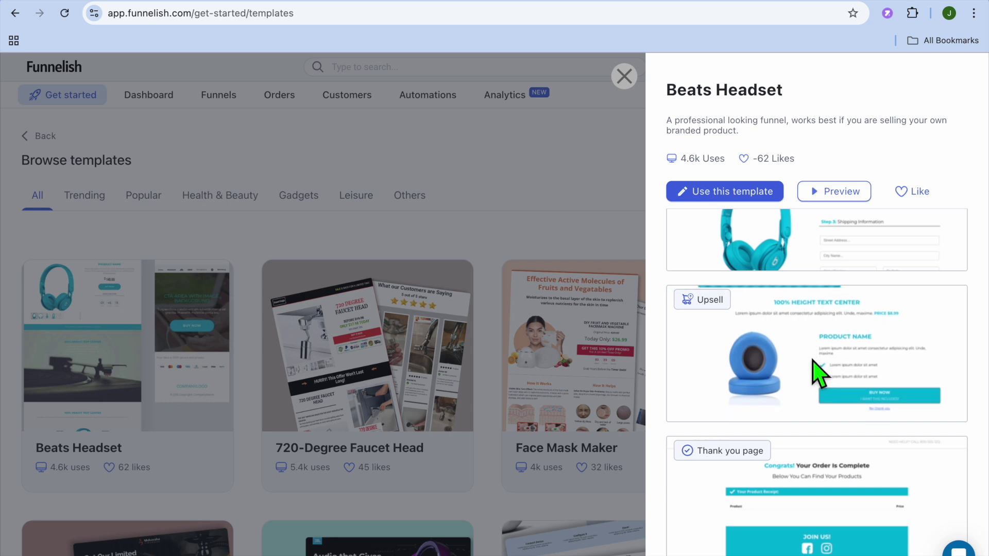
click(746, 195)
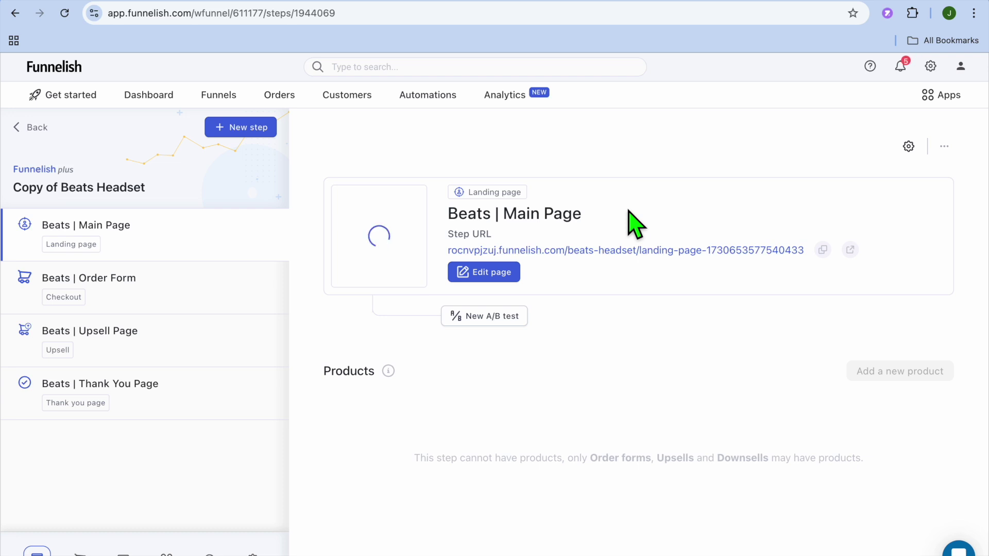
Edit the Beats | Main Page landing step in the page editor.
click(507, 280)
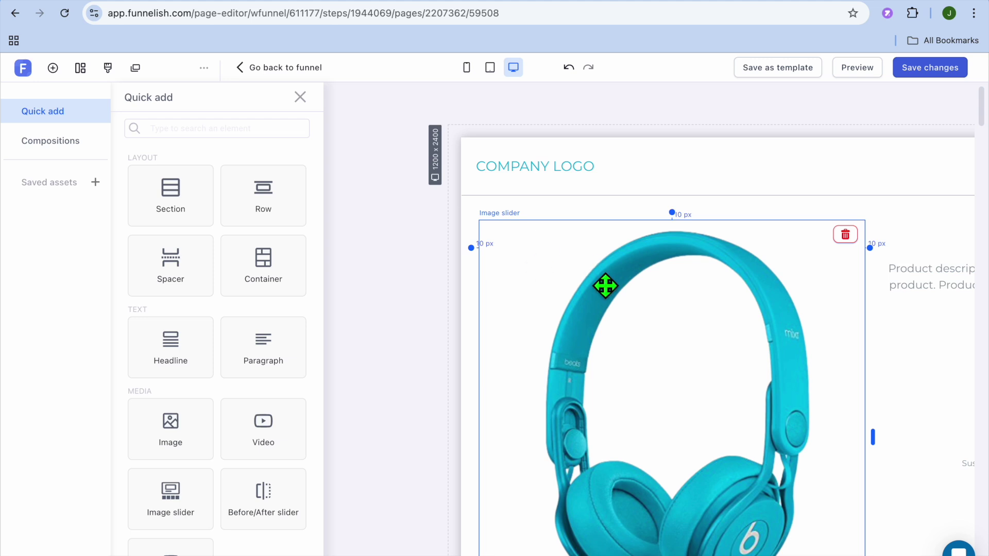
Inspect the COMPANY LOGO headline and the turquoise headphone image slider.
click(593, 181)
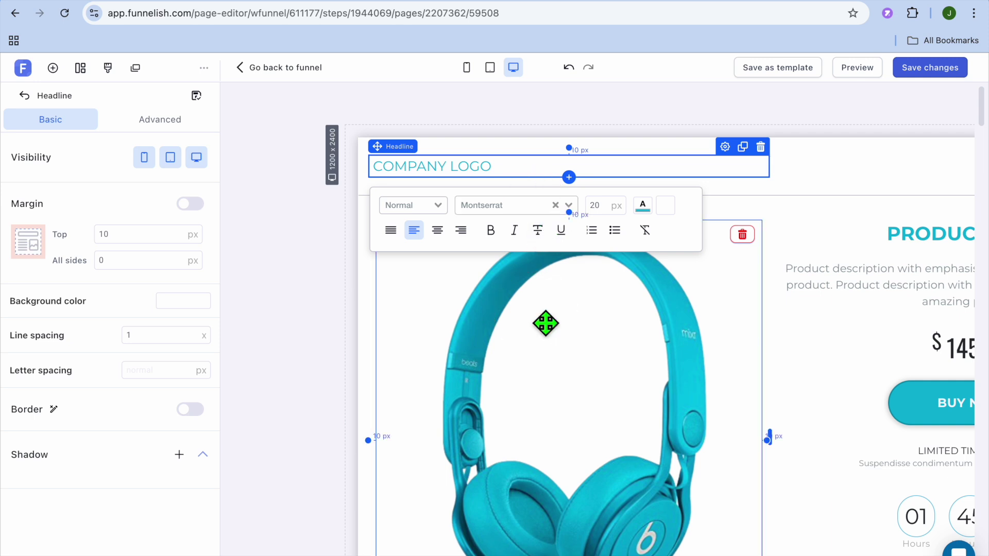
click(545, 324)
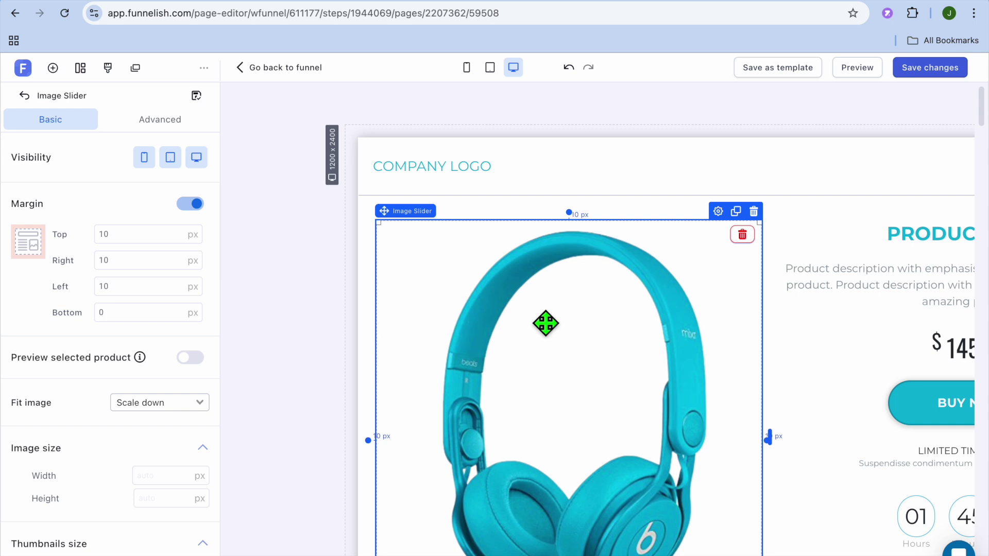
scroll(545, 323, down, 3)
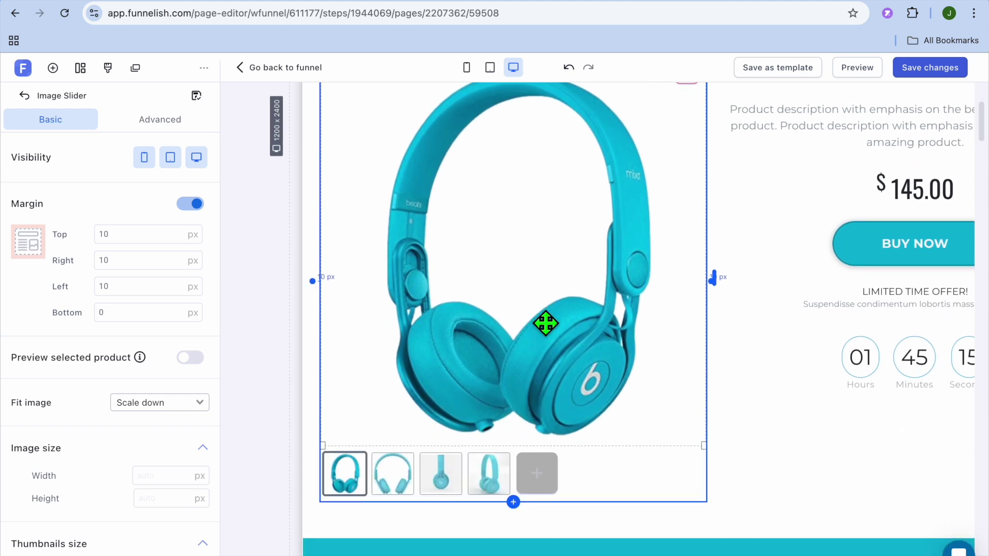
scroll(545, 323, up, 2)
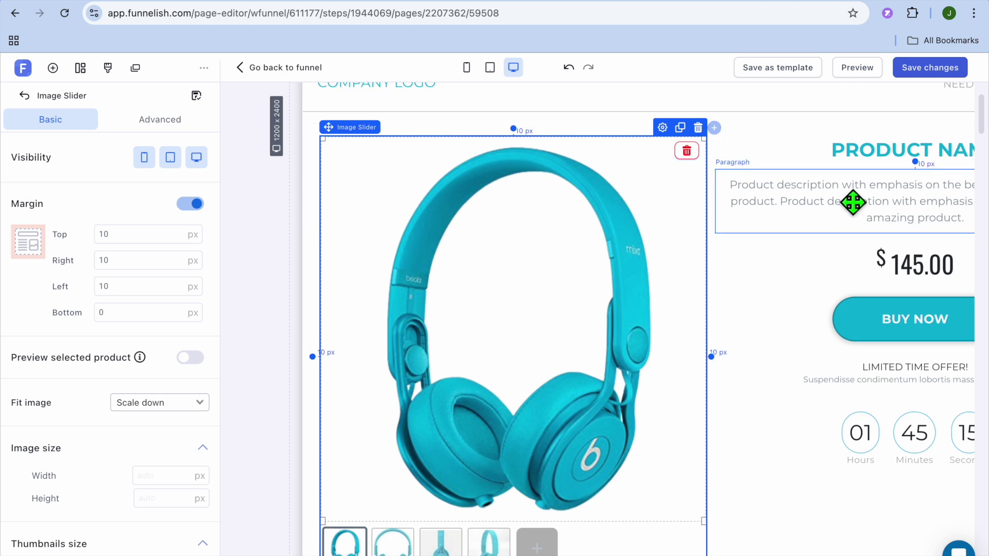
Check the product description and product name headline, then save the landing page.
click(841, 181)
click(872, 158)
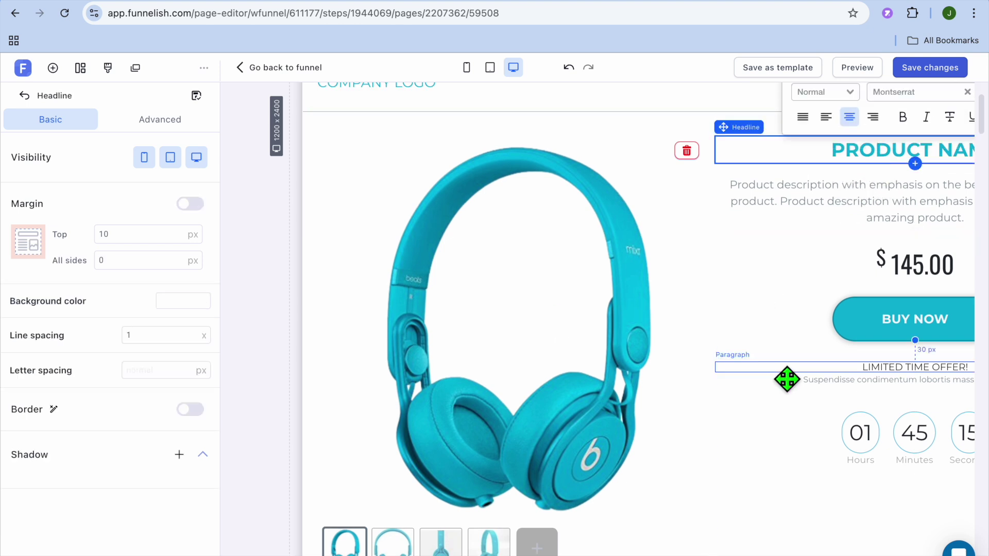
scroll(786, 380, down, 15)
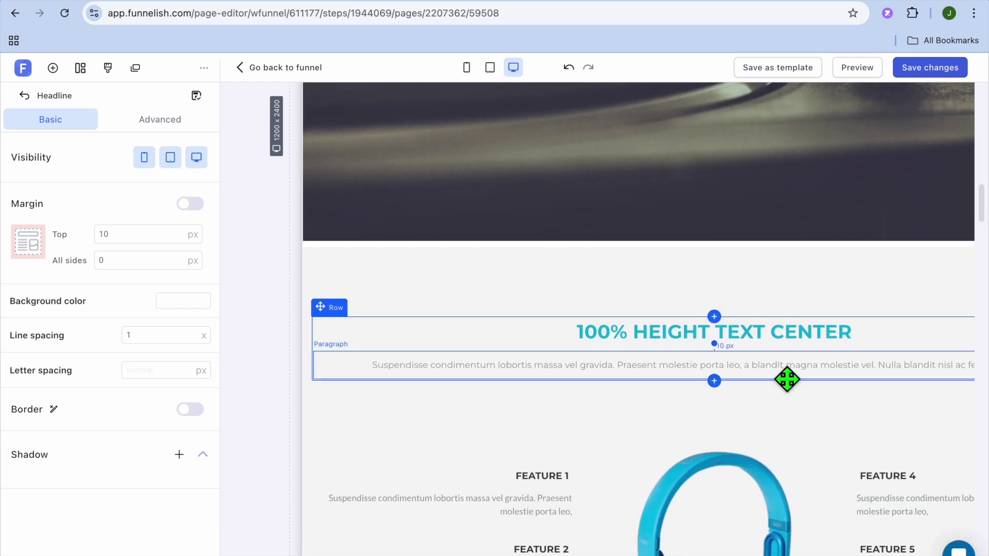
scroll(787, 380, down, 7)
scroll(780, 380, up, 20)
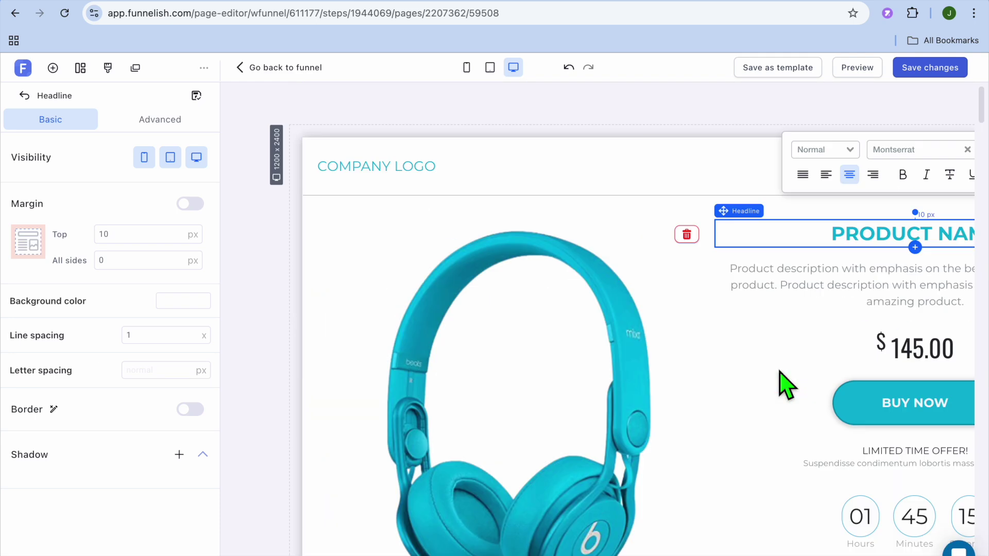
click(928, 73)
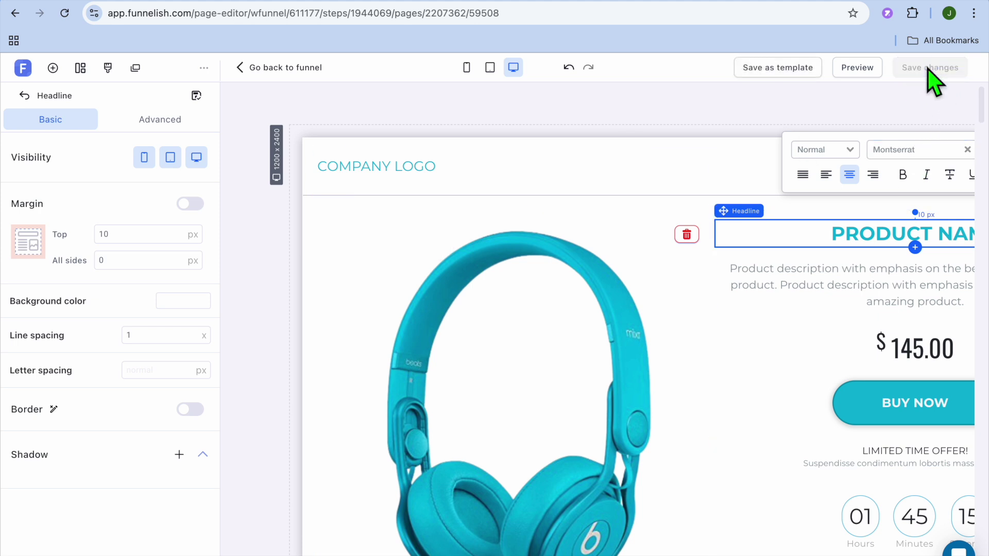
Step through the Order Form, Upsell and Thank You steps, ending on Beats | Main Page.
click(246, 69)
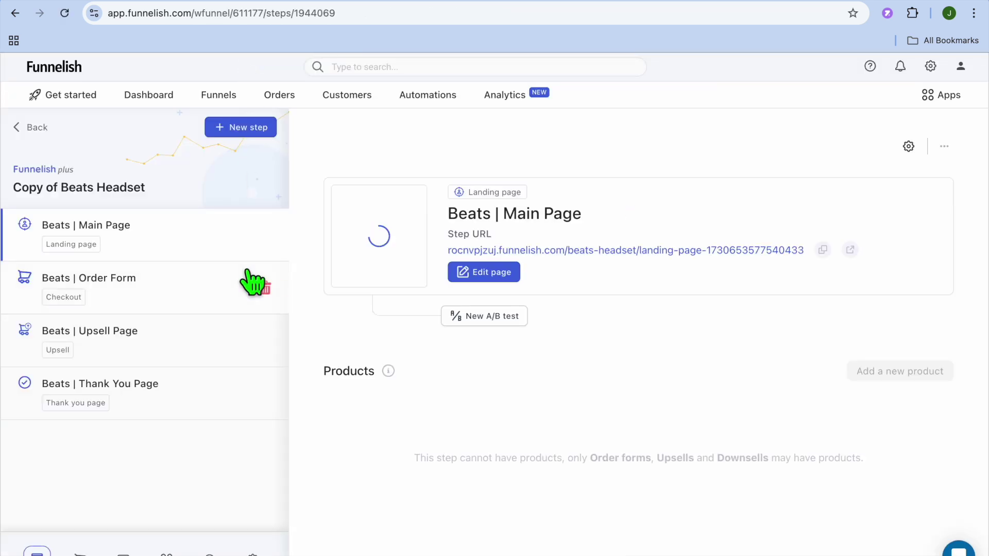
click(137, 293)
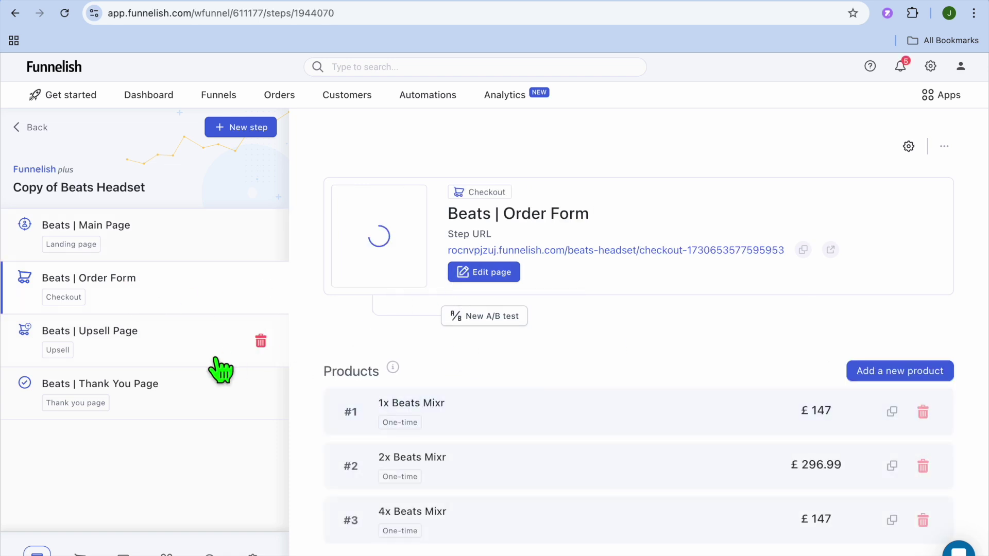
click(157, 342)
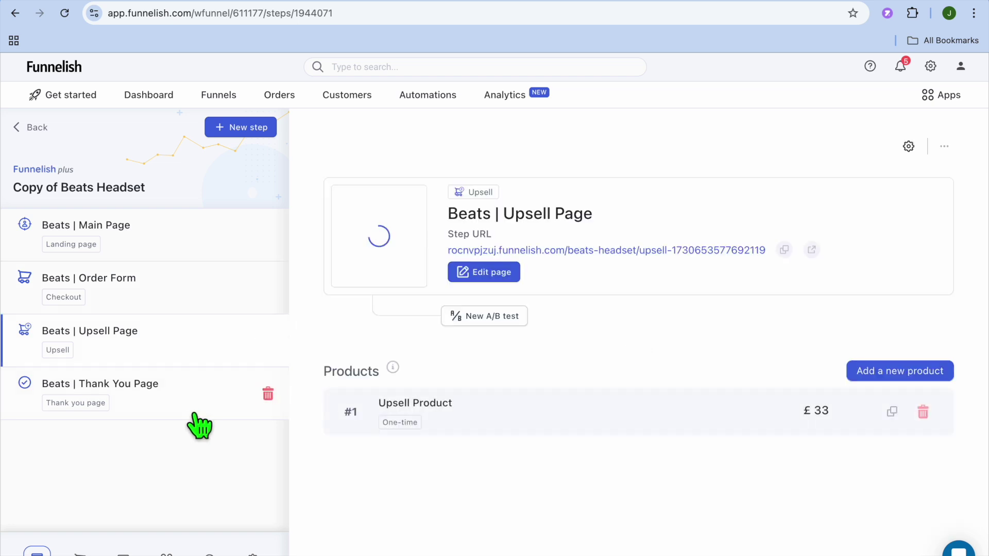
click(160, 401)
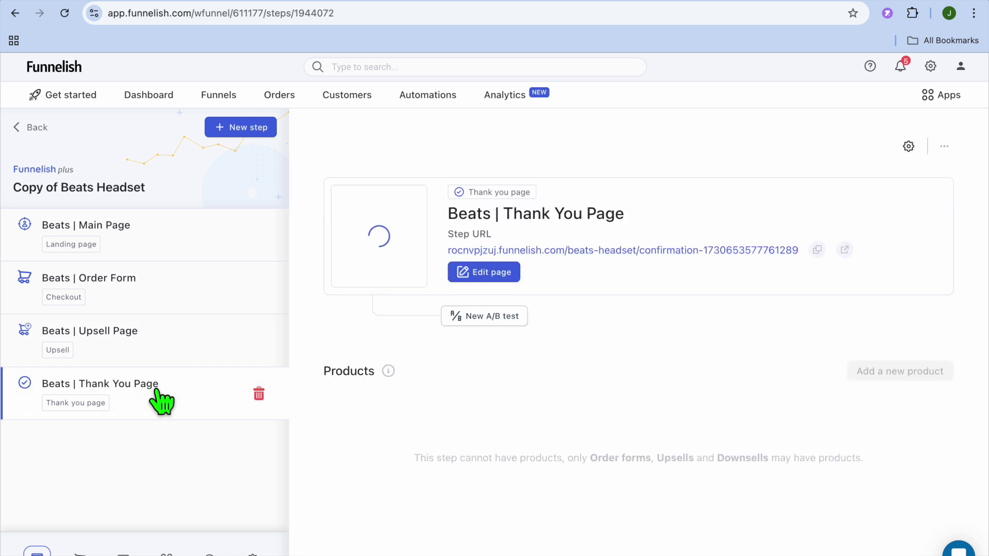
click(154, 248)
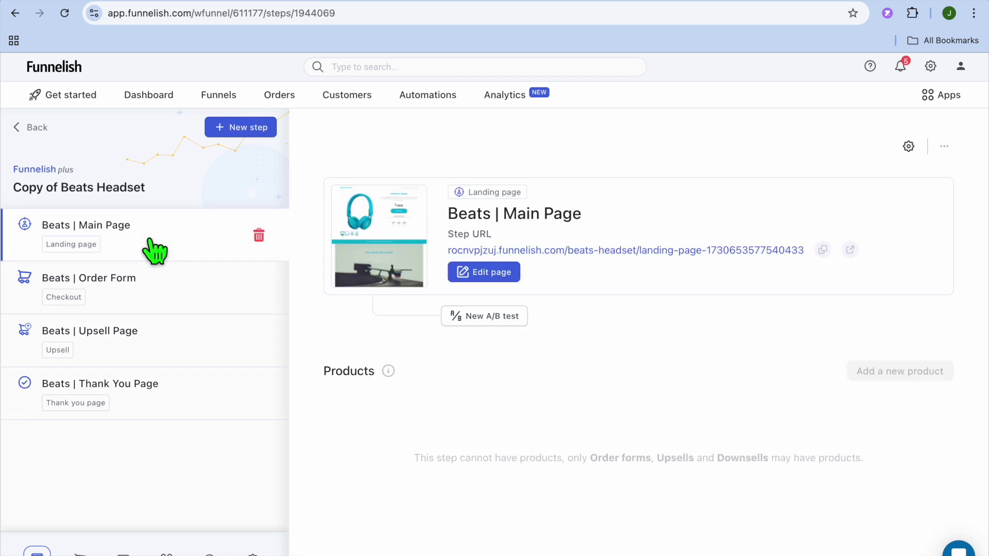
click(240, 128)
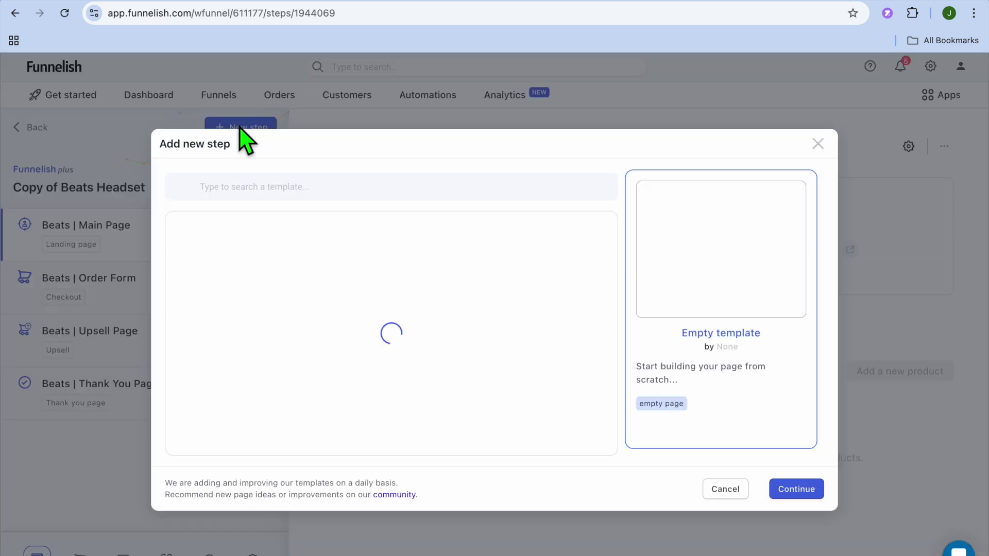
scroll(319, 385, down, 5)
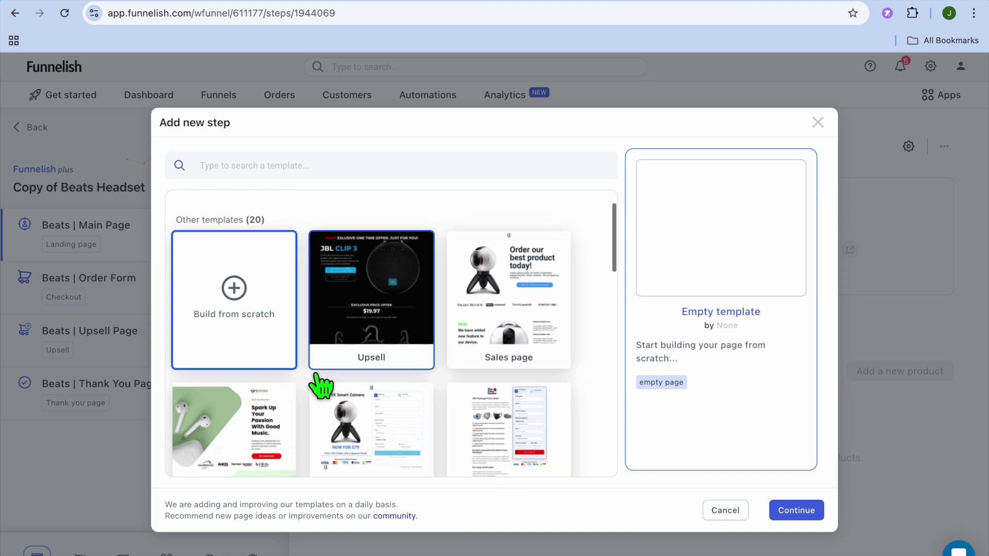
scroll(319, 385, down, 3)
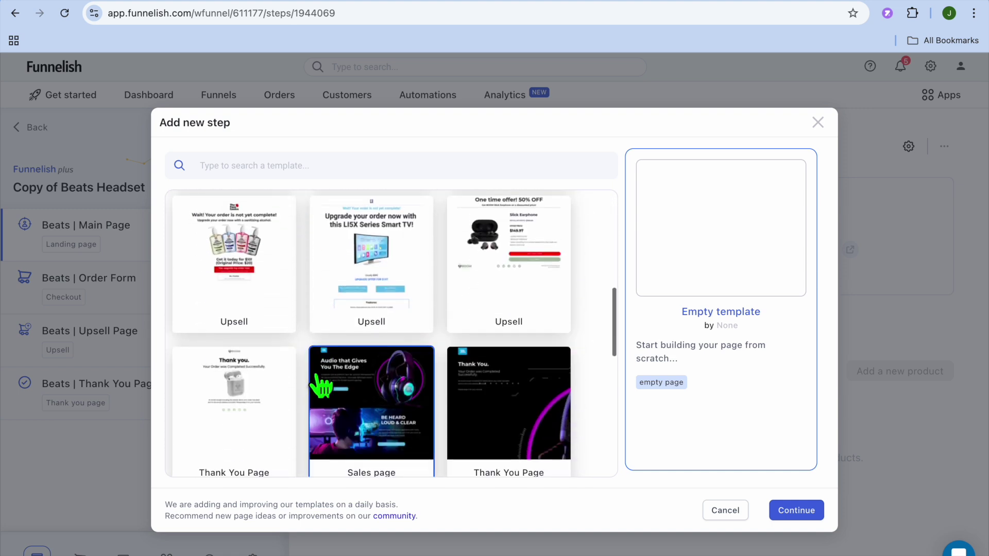
scroll(318, 384, up, 8)
scroll(410, 320, down, 4)
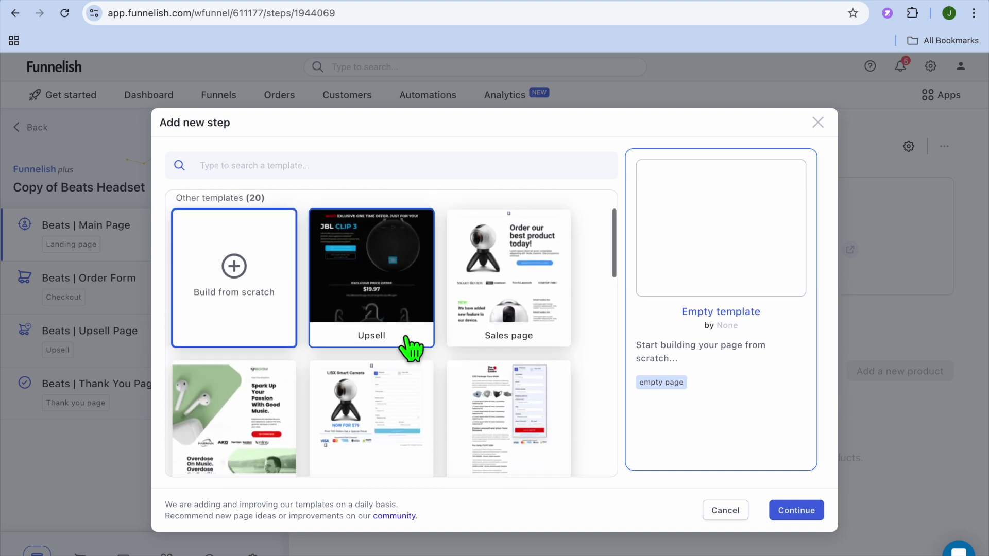
scroll(410, 349, down, 8)
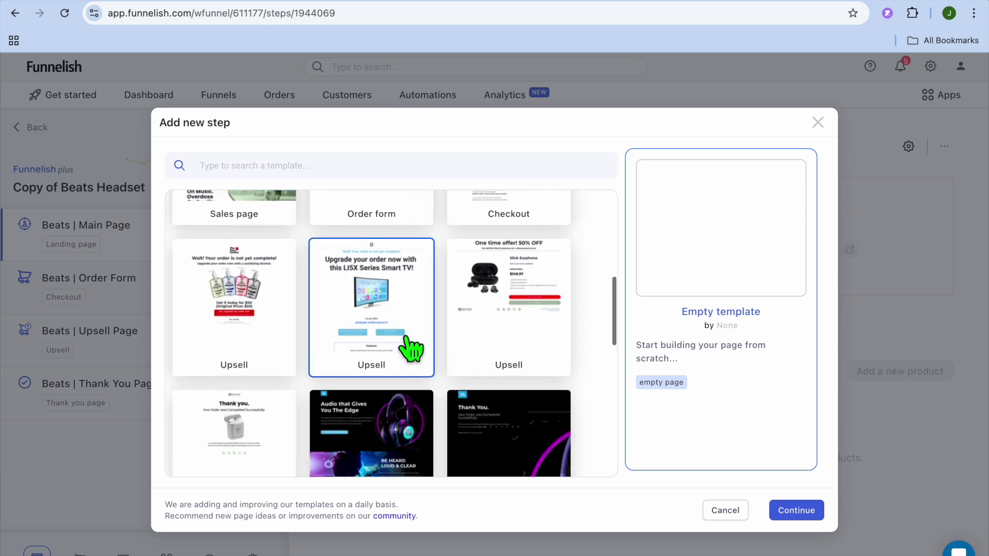
scroll(410, 349, down, 2)
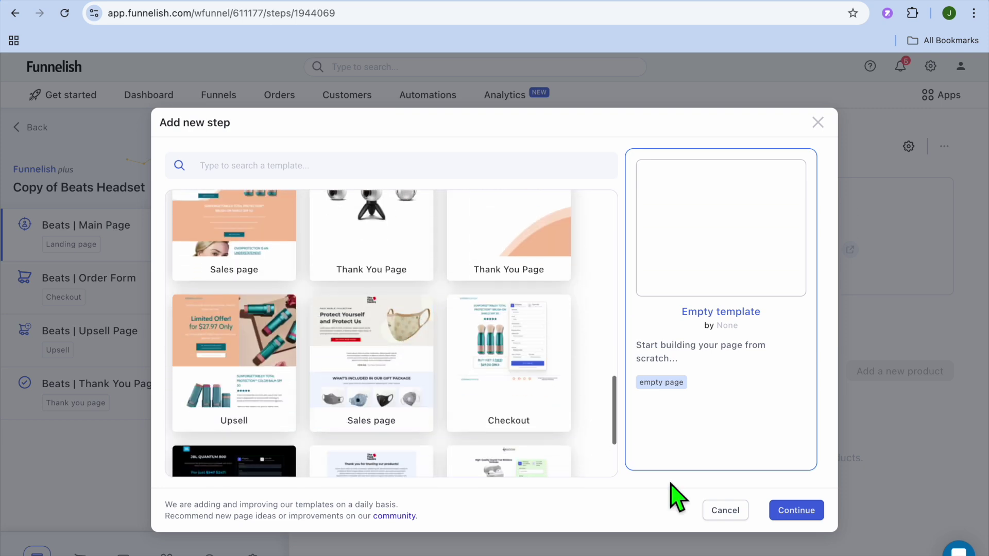
click(726, 512)
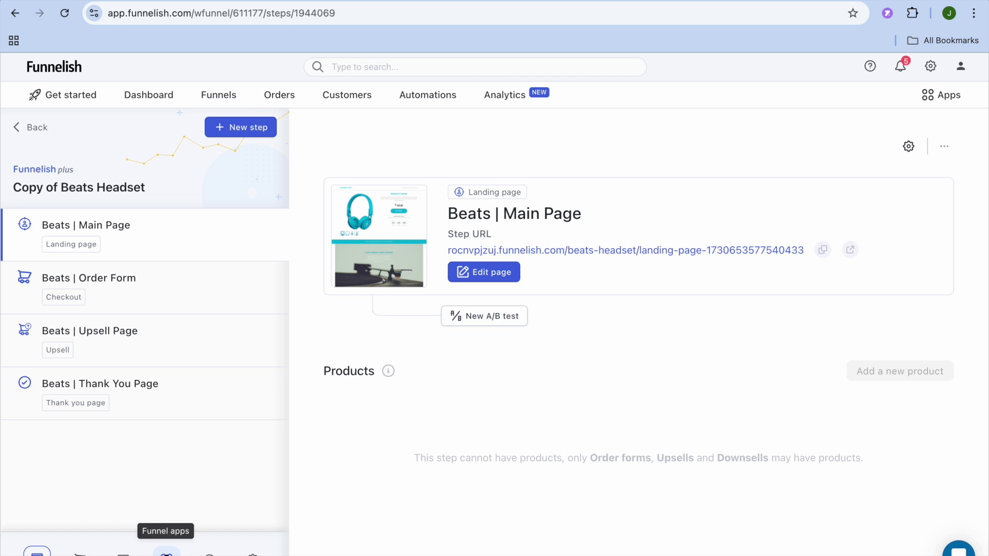
click(166, 552)
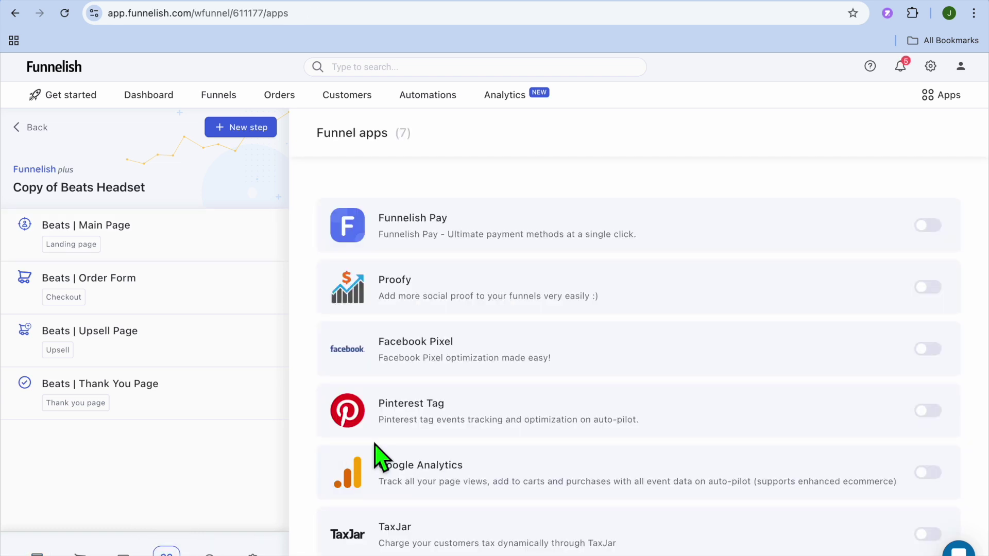
Scroll the funnel apps list and show the funnel's Automations page with 0 automations.
scroll(379, 457, down, 1)
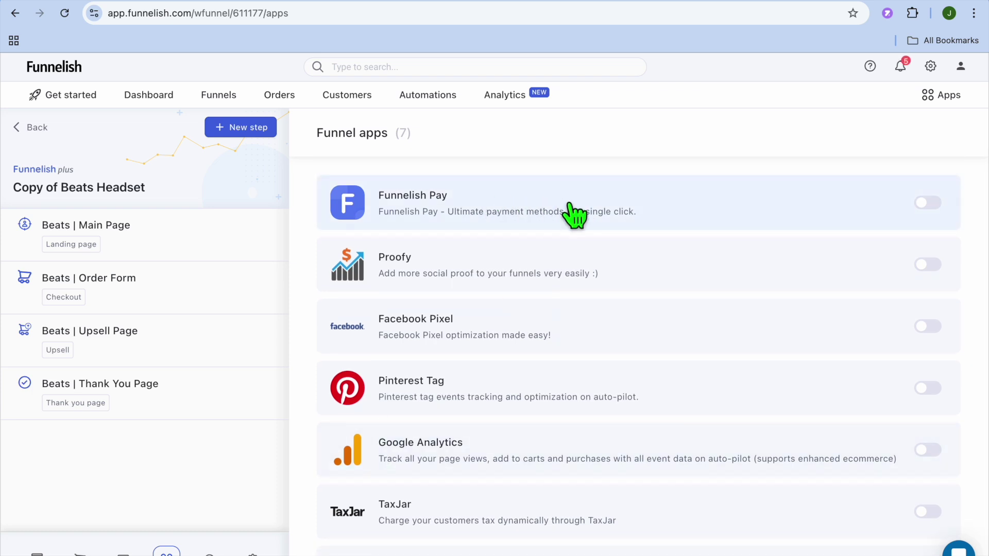
scroll(650, 208, down, 2)
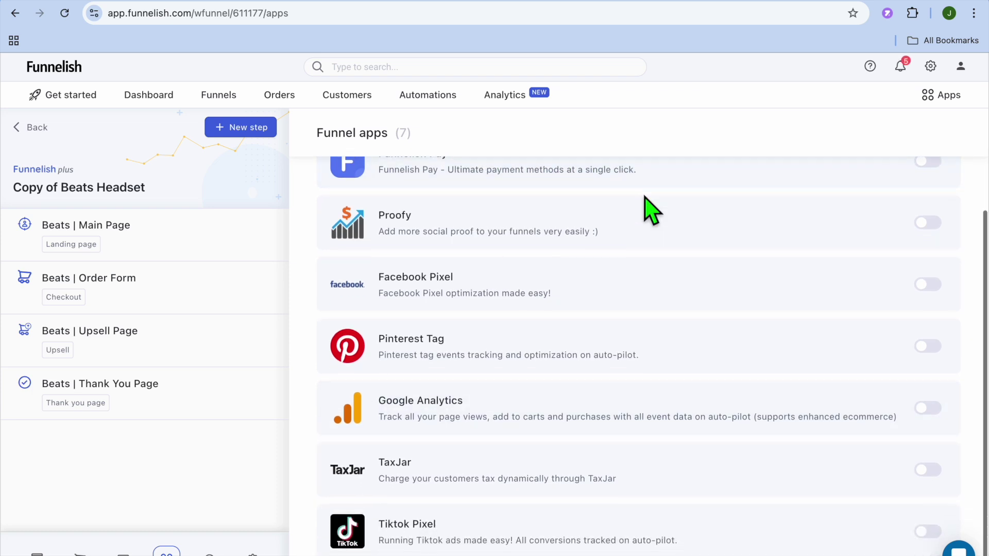
scroll(650, 208, up, 3)
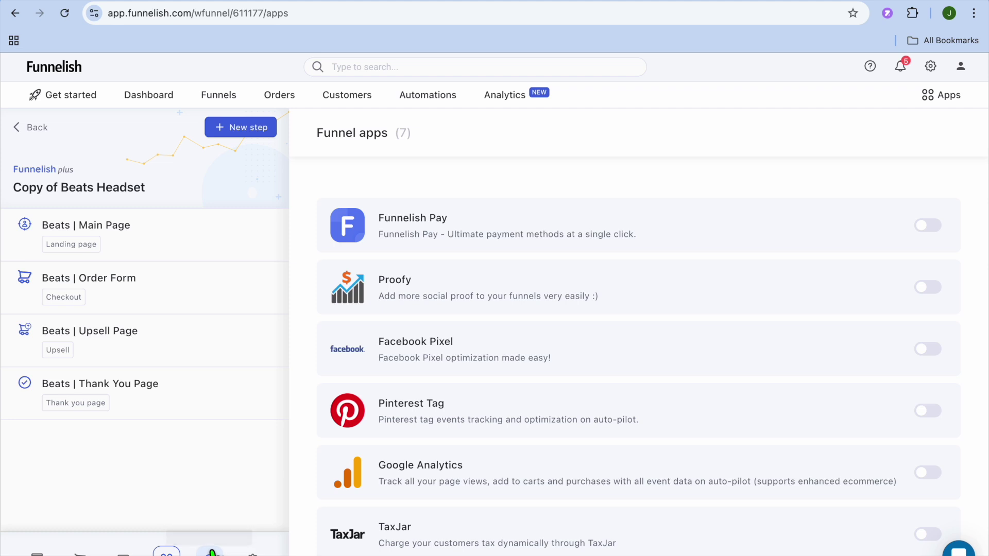
click(211, 551)
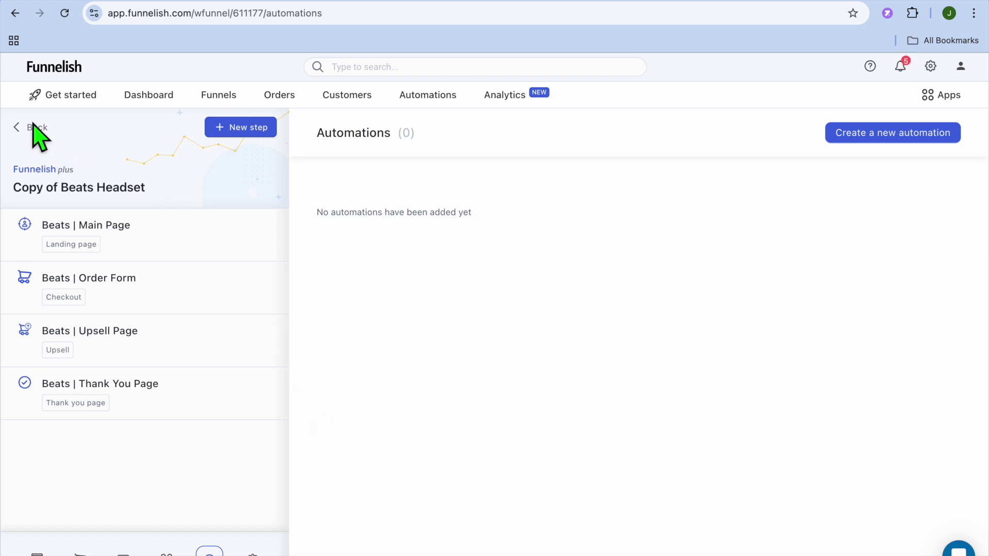
Reopen Copy of Beats Headset from the Funnels list and view its live landing page.
click(226, 103)
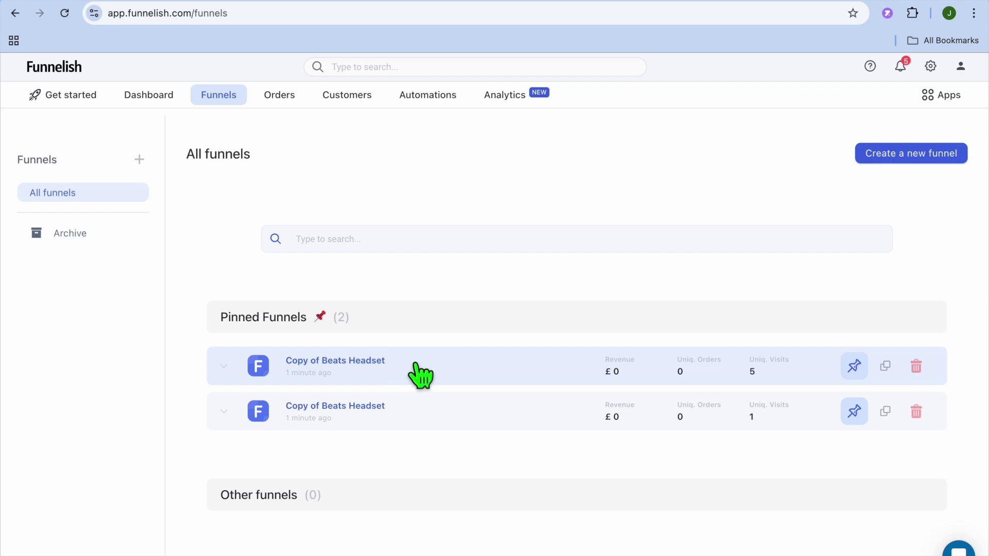
click(409, 366)
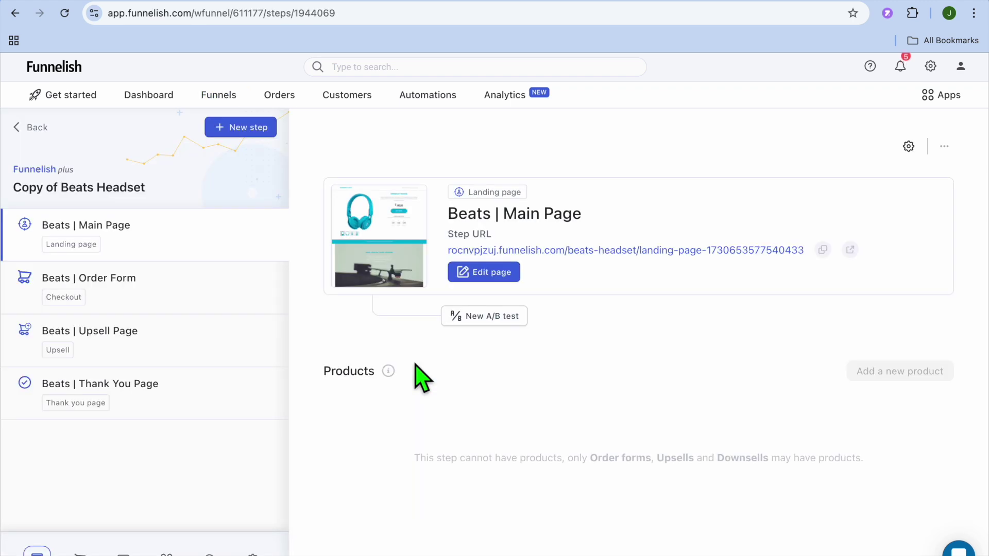
click(850, 251)
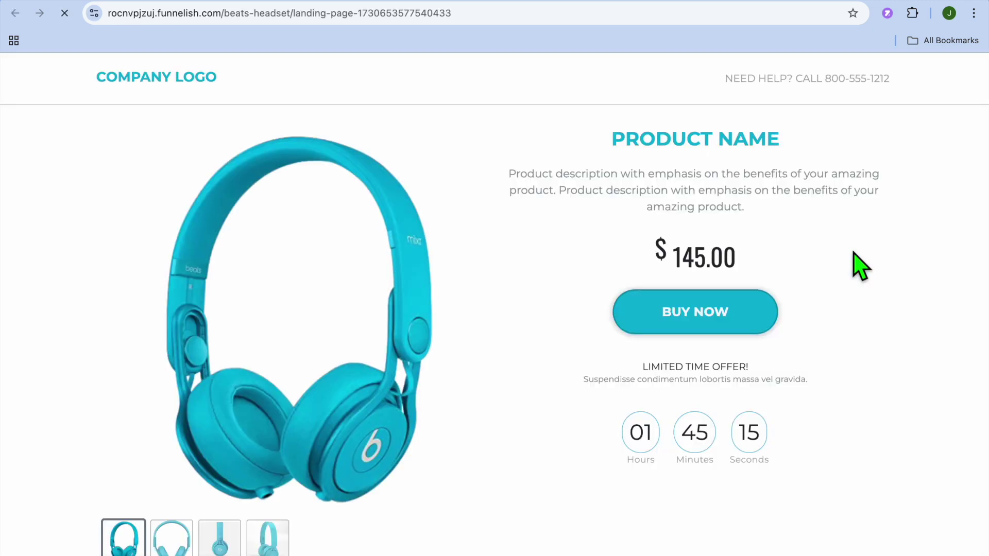
scroll(859, 265, down, 20)
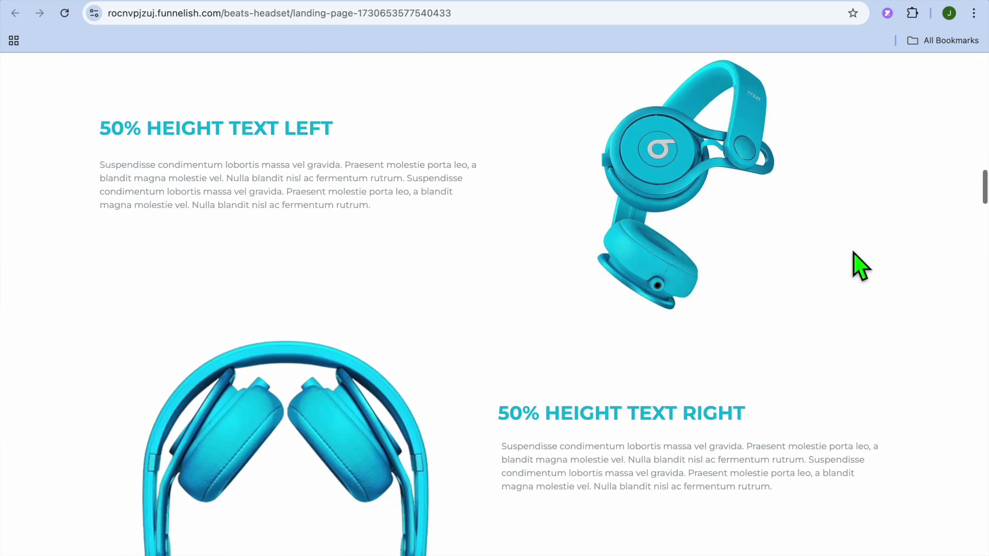
scroll(853, 252, down, 20)
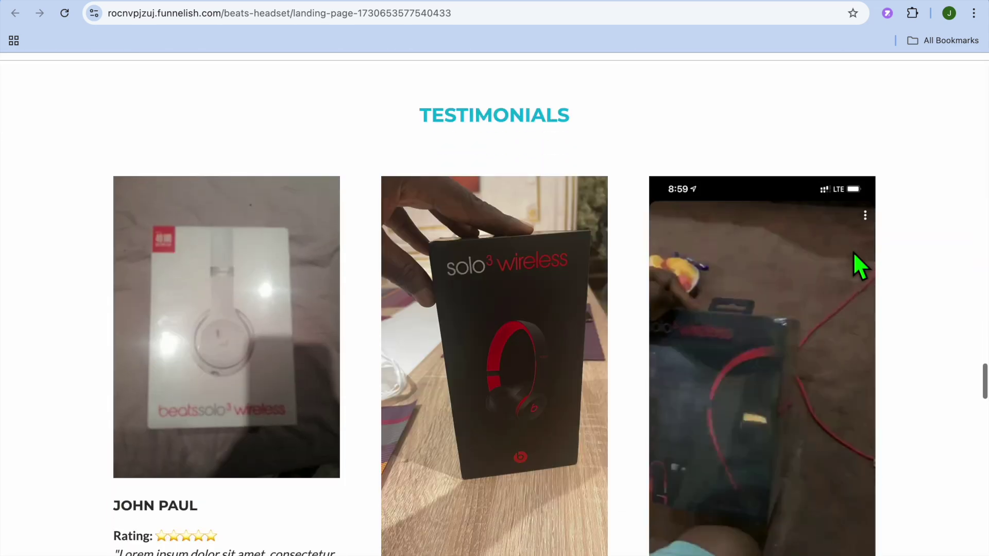
scroll(859, 265, up, 2)
key(super+w)
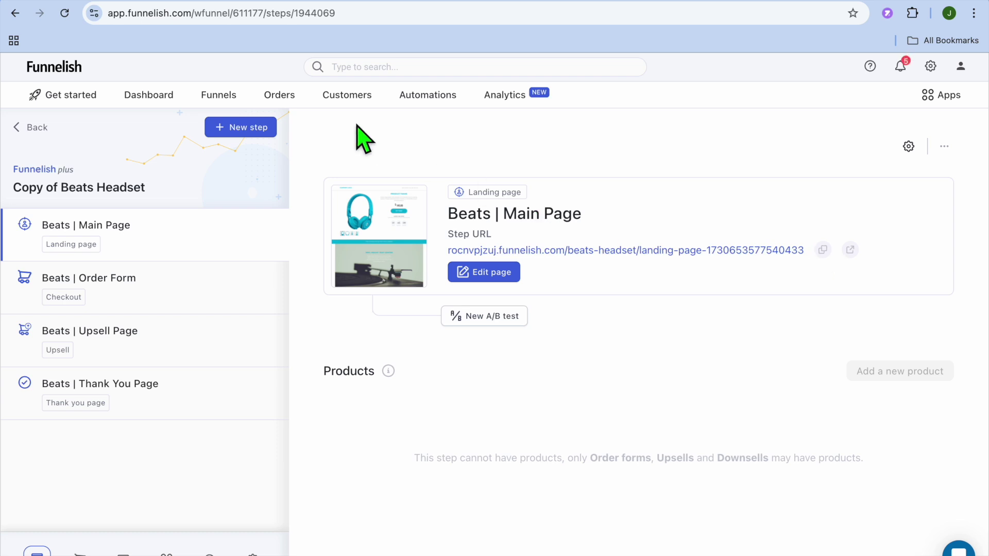
Visit Orders, Customers, Automations and Analytics, then browse the Apps catalogue of 15 apps.
click(282, 97)
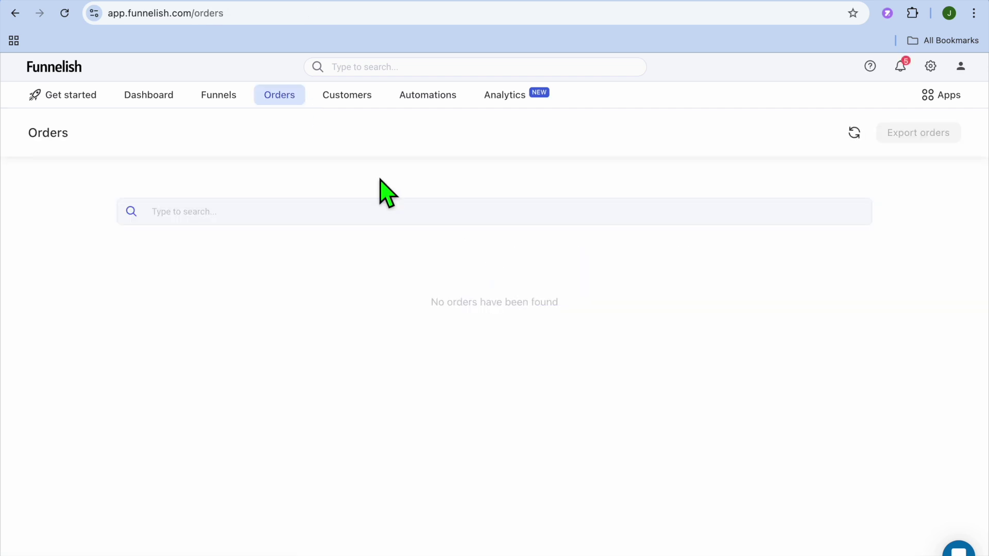
click(346, 98)
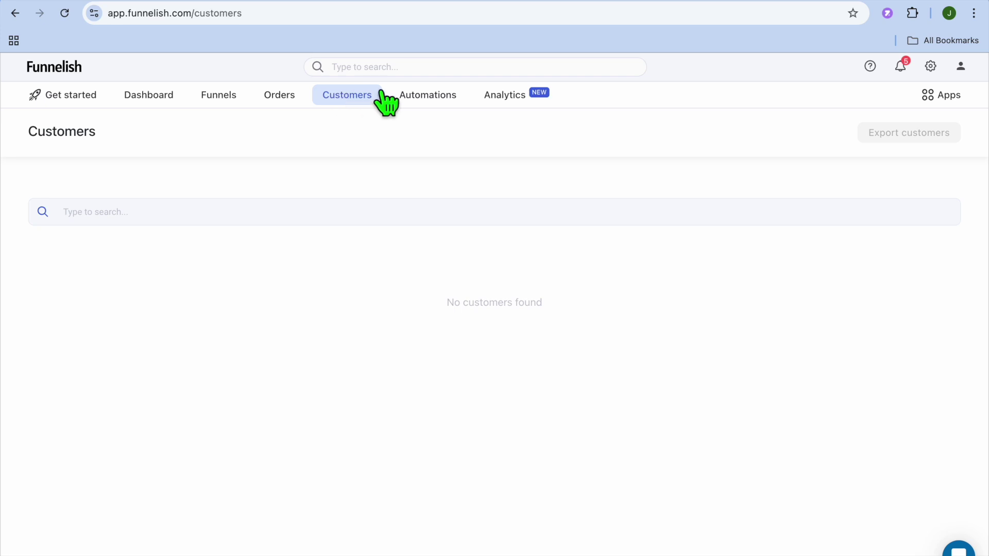
click(424, 98)
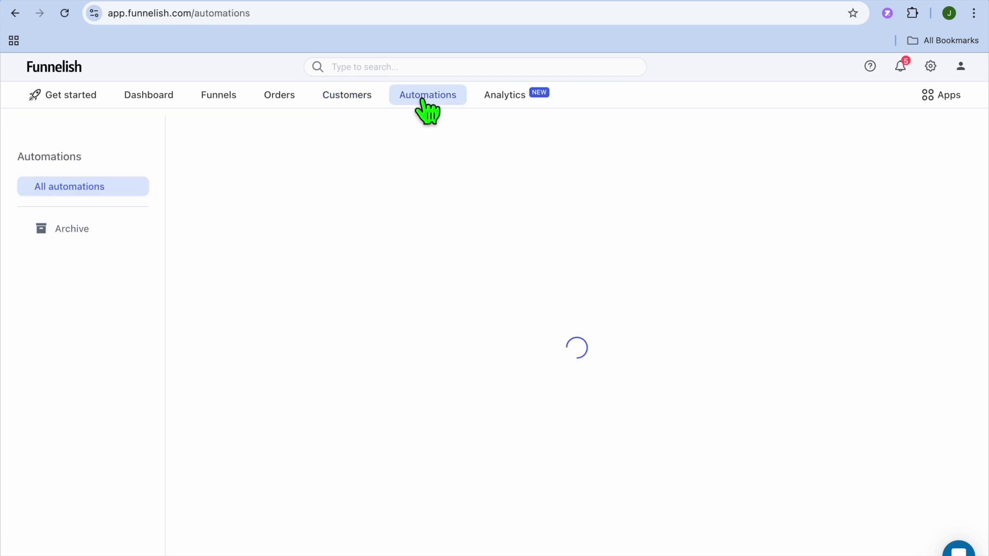
click(518, 98)
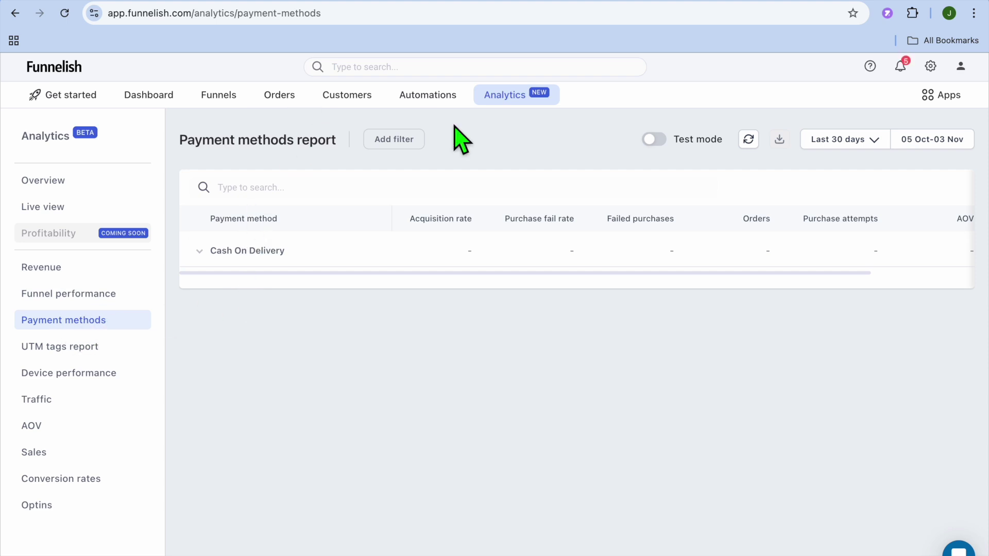
click(932, 106)
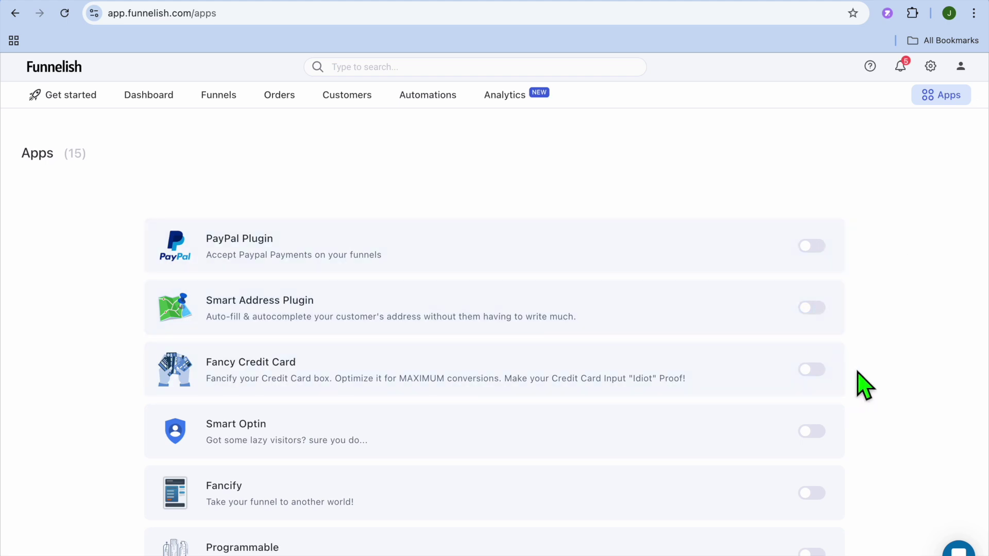
Scroll through the 15-app catalogue, from PayPal Plugin down to TaxJar and Tiktok Pixel.
scroll(861, 386, down, 6)
scroll(861, 387, down, 5)
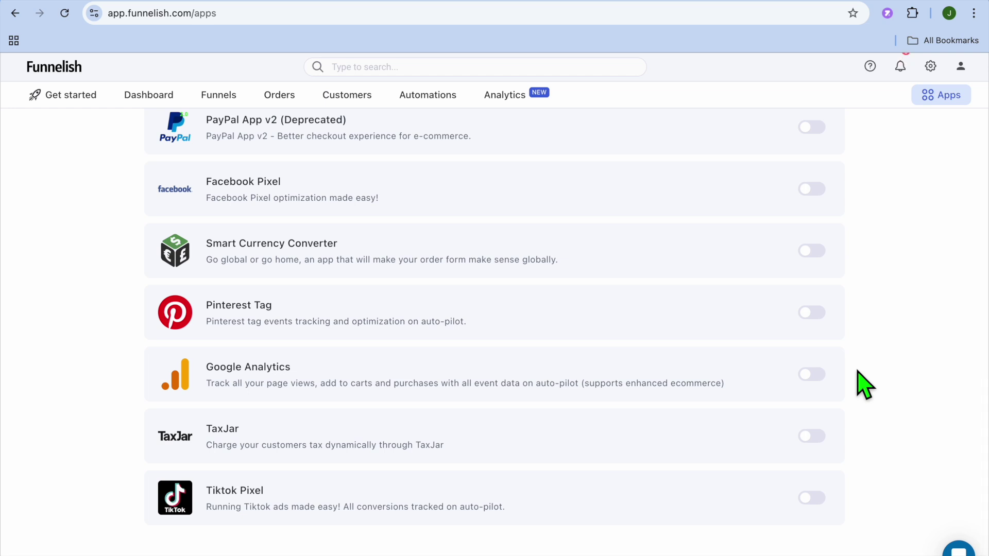
scroll(863, 385, up, 11)
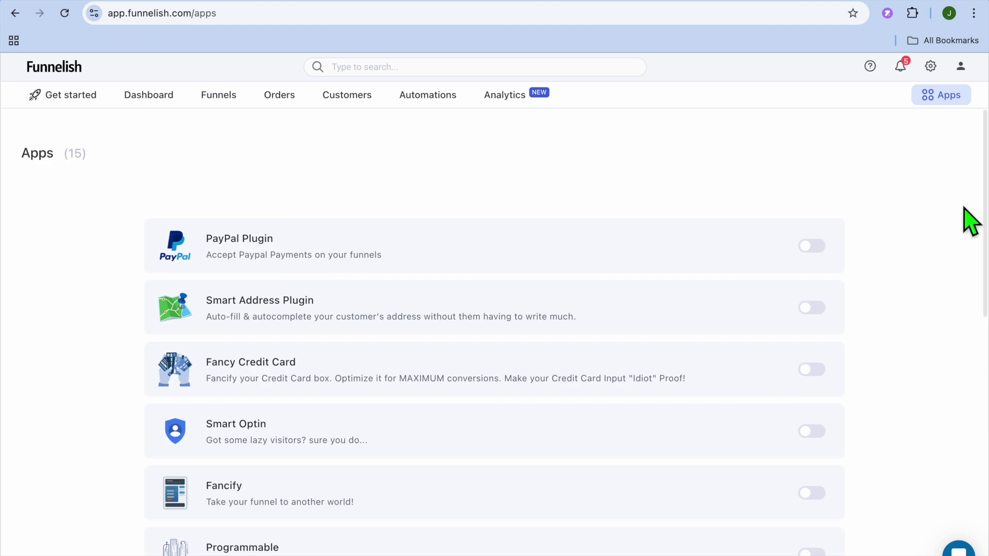
mouse_move(851, 3)
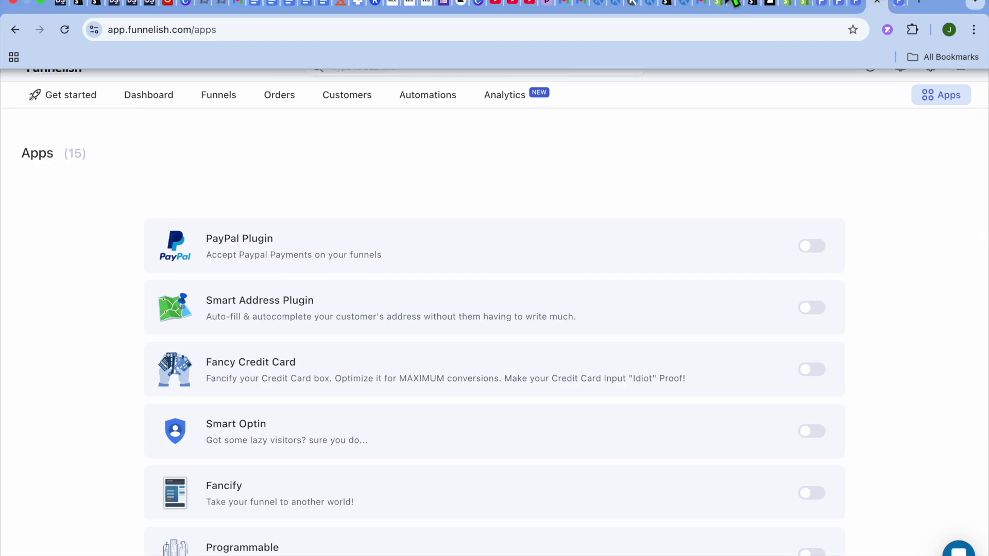